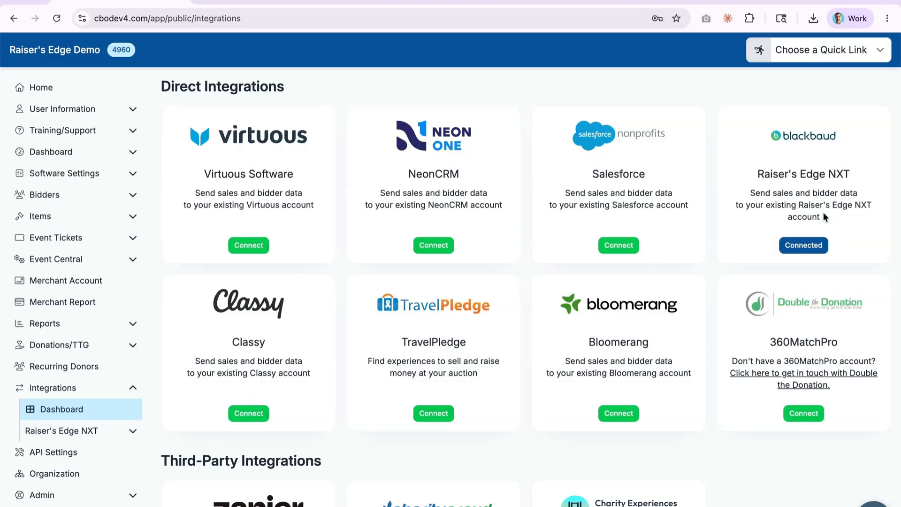
- Check the connection removal option for the Raiser's Edge NXT integration, then keep the integration connected
click(803, 245)
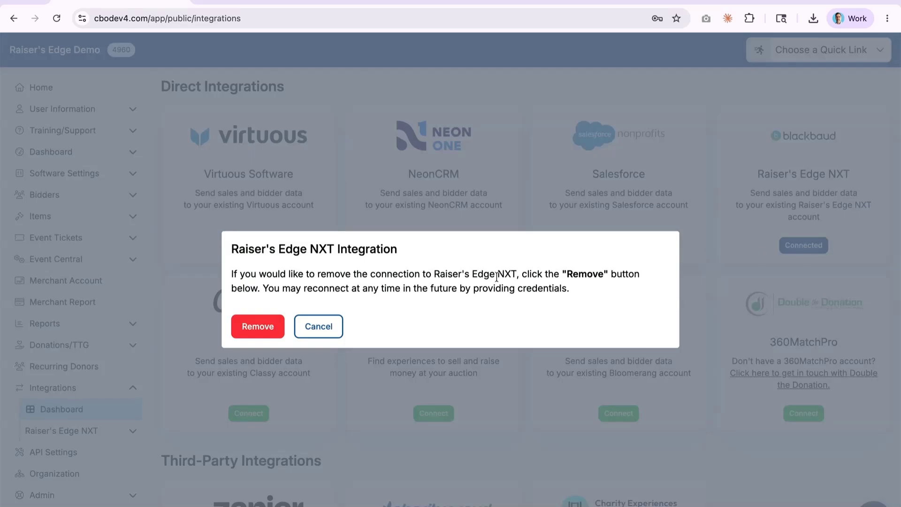
click(334, 330)
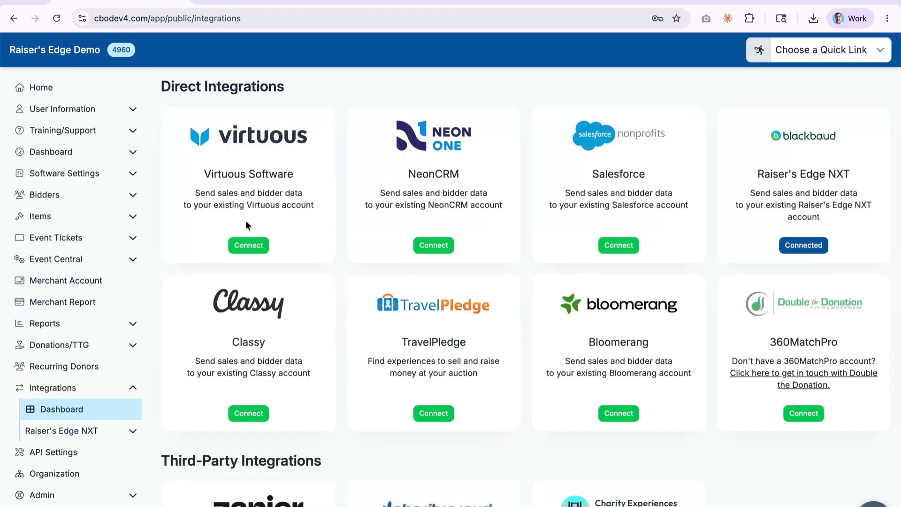
- Open the Raiser's Edge NXT integration settings and review the campaigns available for syncing, keeping the selected campaign
click(104, 435)
scroll(80, 433, down, 4)
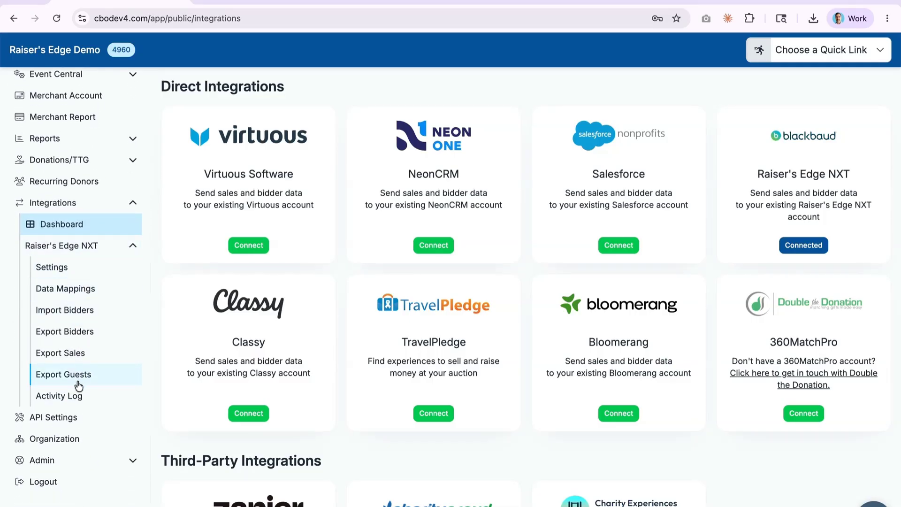
click(73, 269)
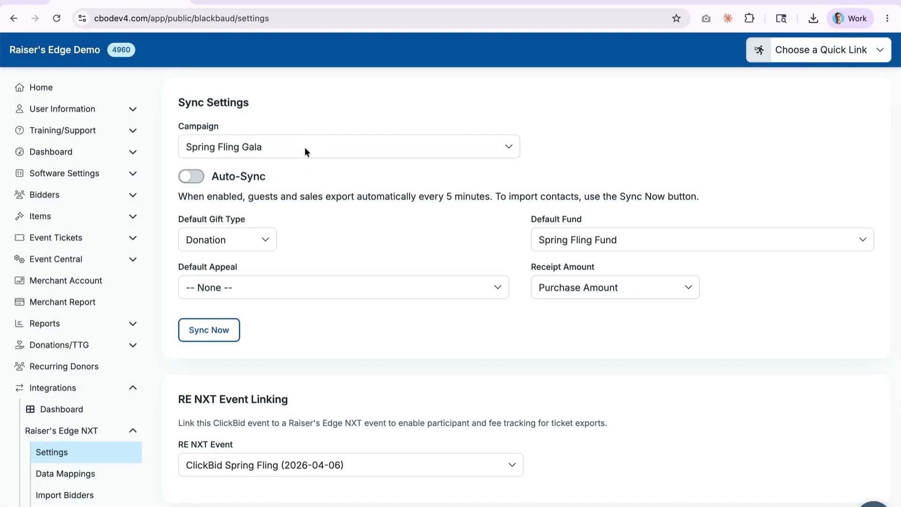
click(290, 144)
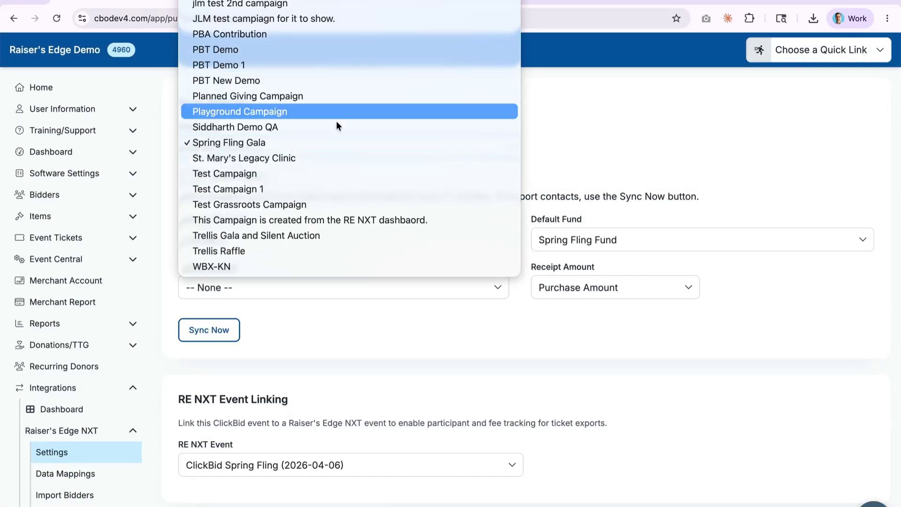
click(598, 136)
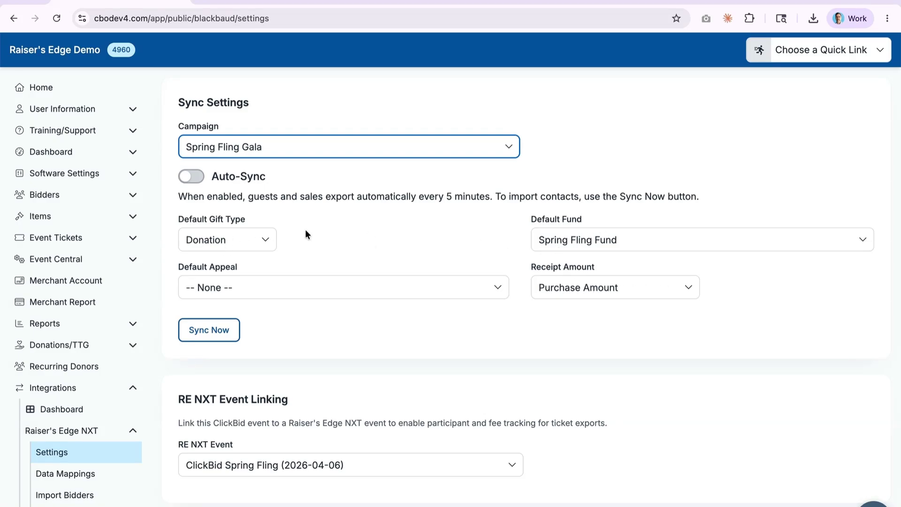
- Review the default appeal and default gift type choices in the sync settings without changing them
click(234, 284)
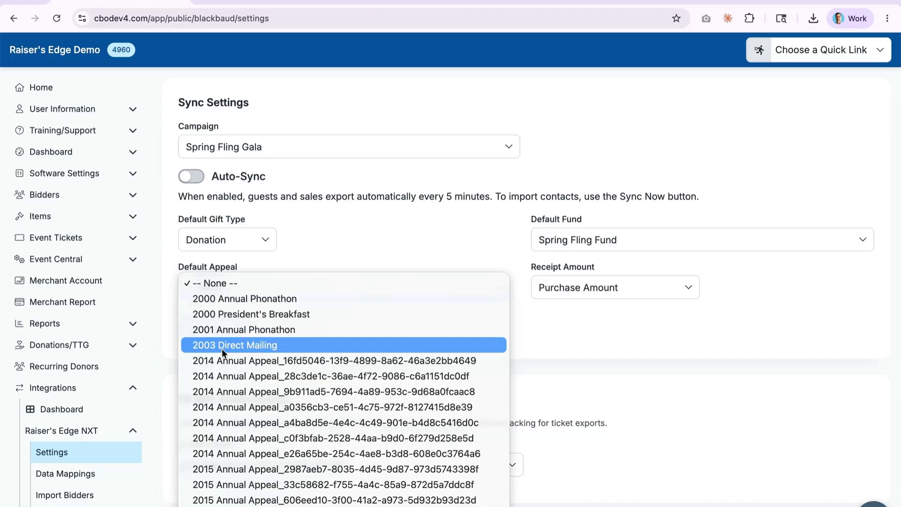
click(323, 232)
click(256, 231)
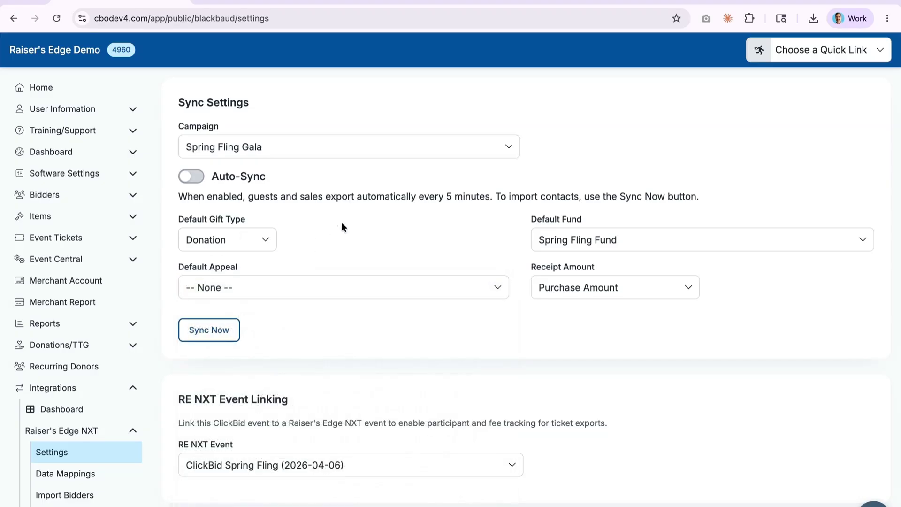
- Review the email type, phone type and constituent code options used for new constituents, leaving the selections as they are
scroll(310, 339, down, 5)
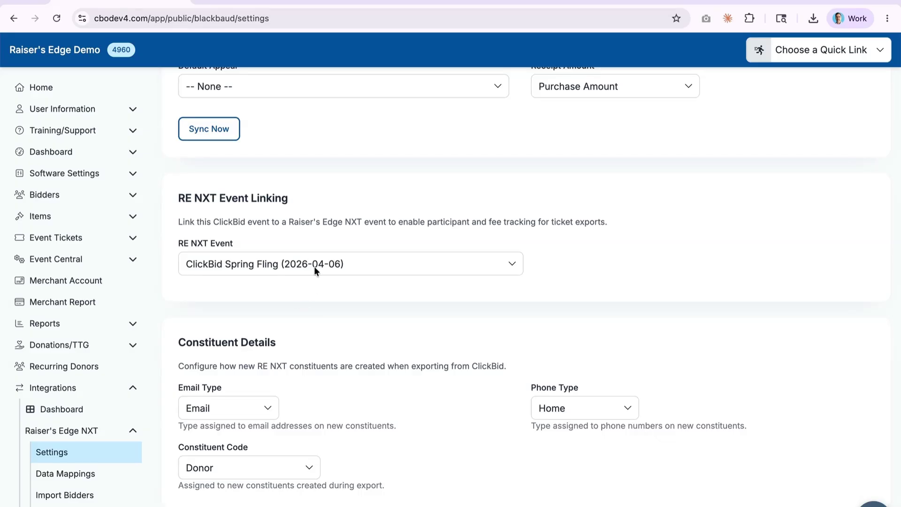
scroll(349, 354, down, 2)
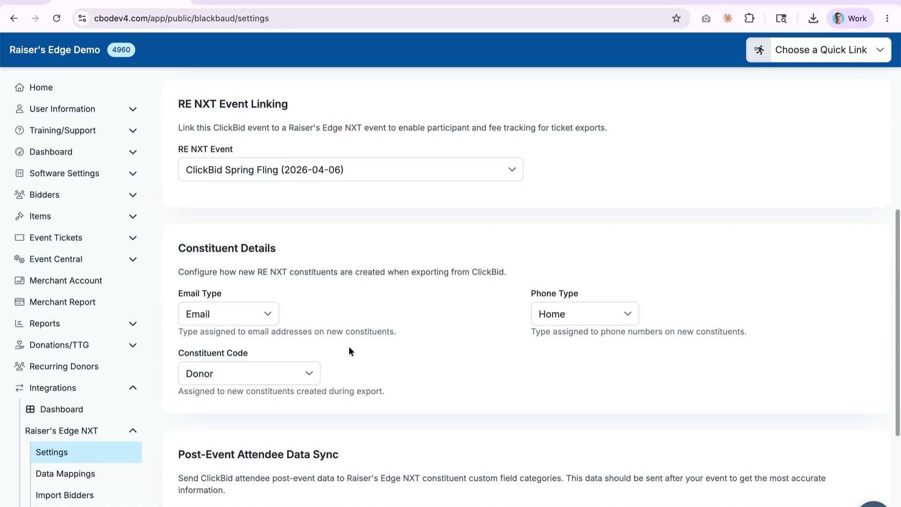
scroll(339, 294, down, 1)
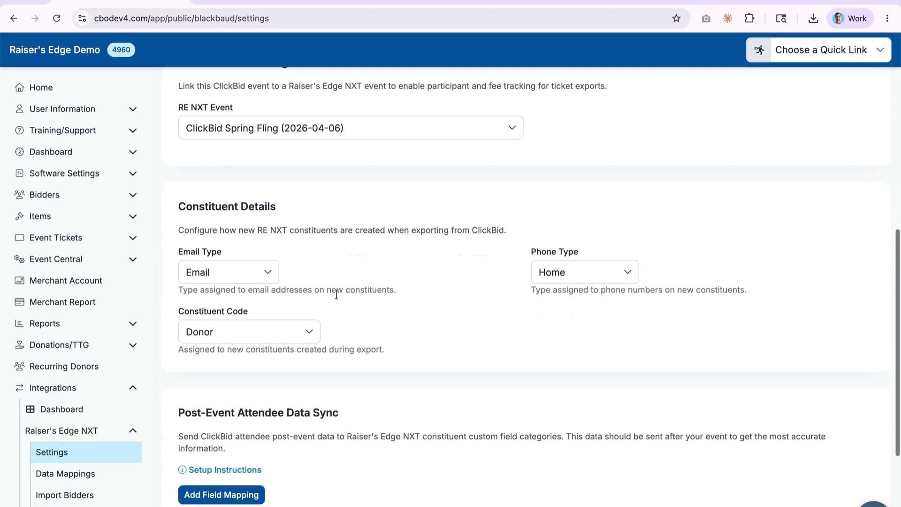
click(225, 259)
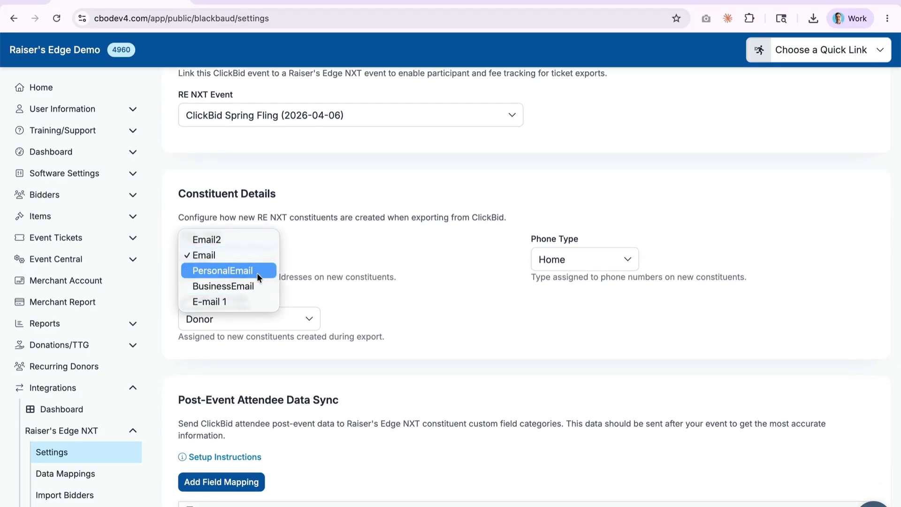
click(338, 246)
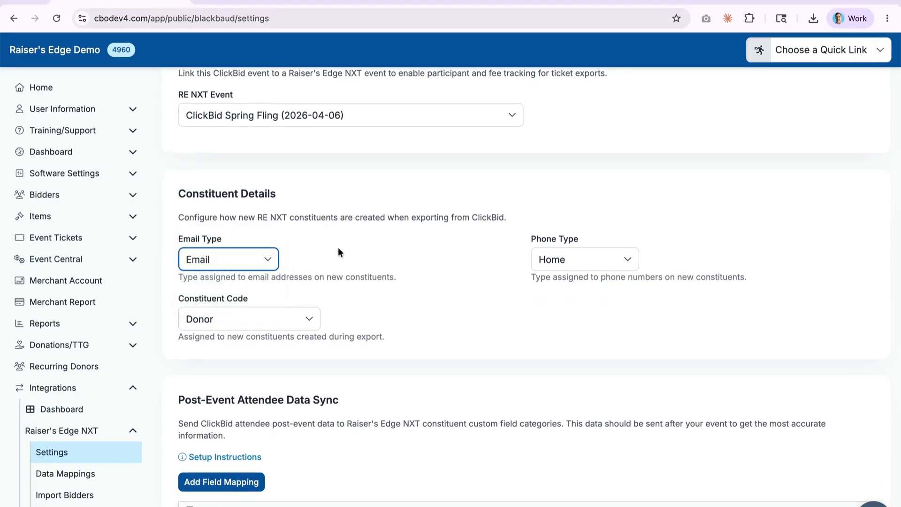
click(540, 260)
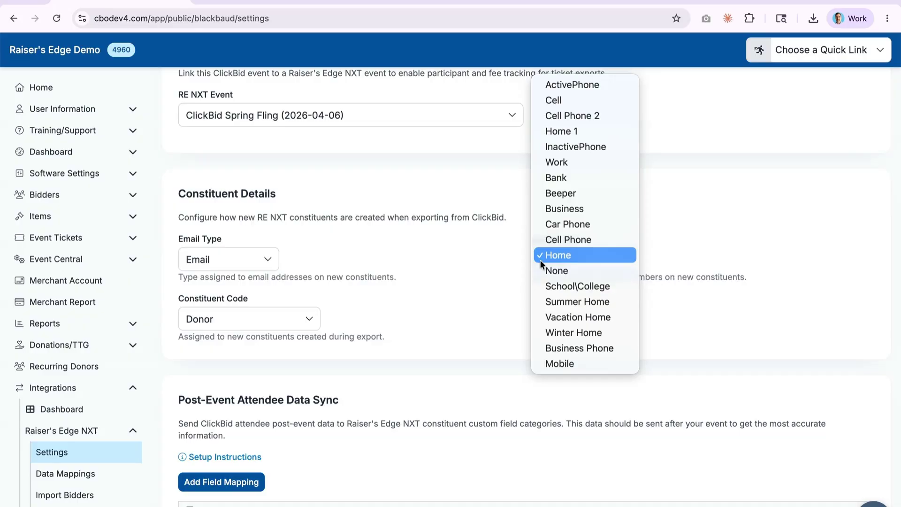
click(504, 265)
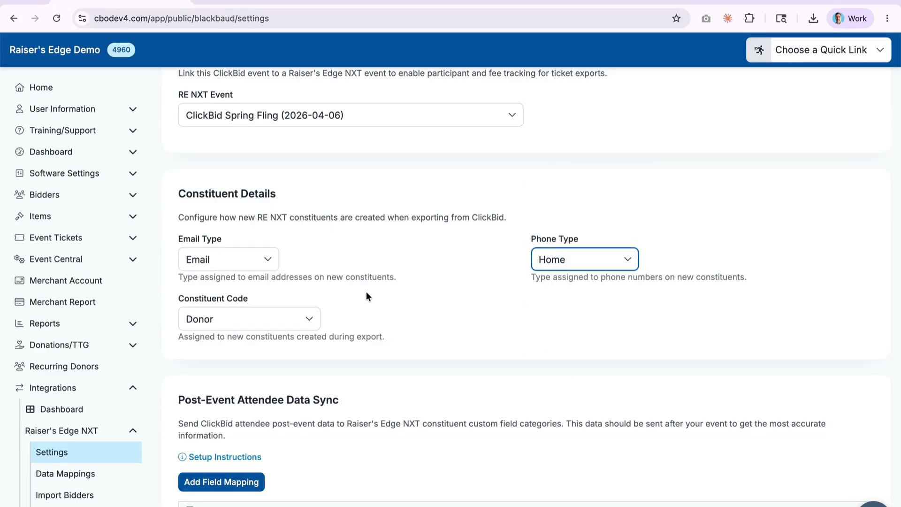
click(279, 323)
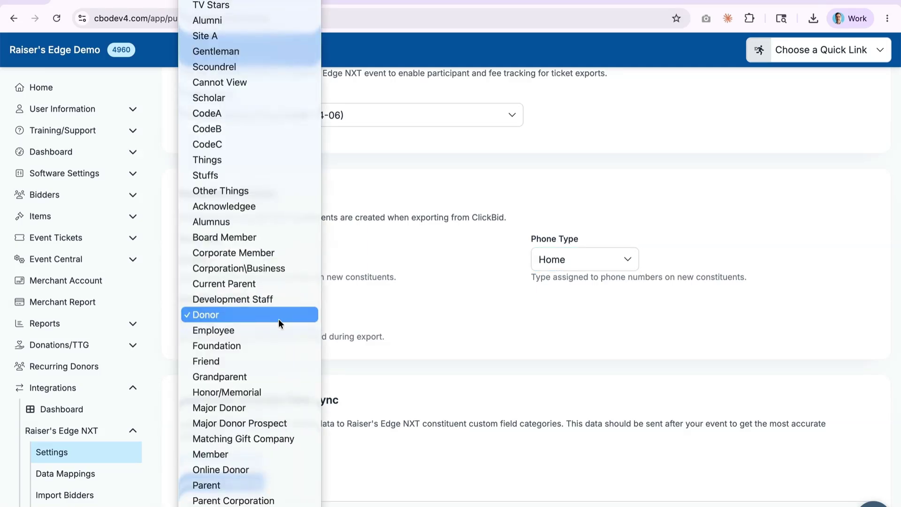
click(357, 323)
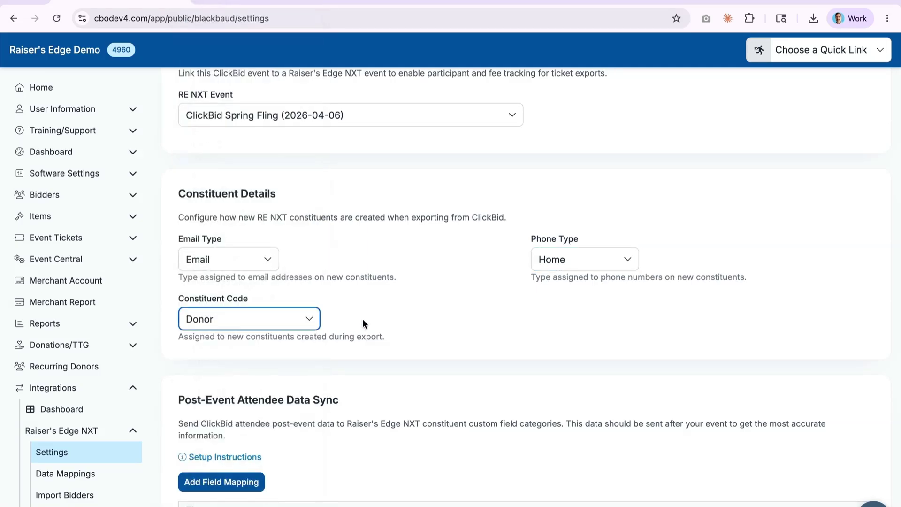
- Read the setup instructions for the post-event attendee data sync and collapse them again
scroll(406, 338, down, 3)
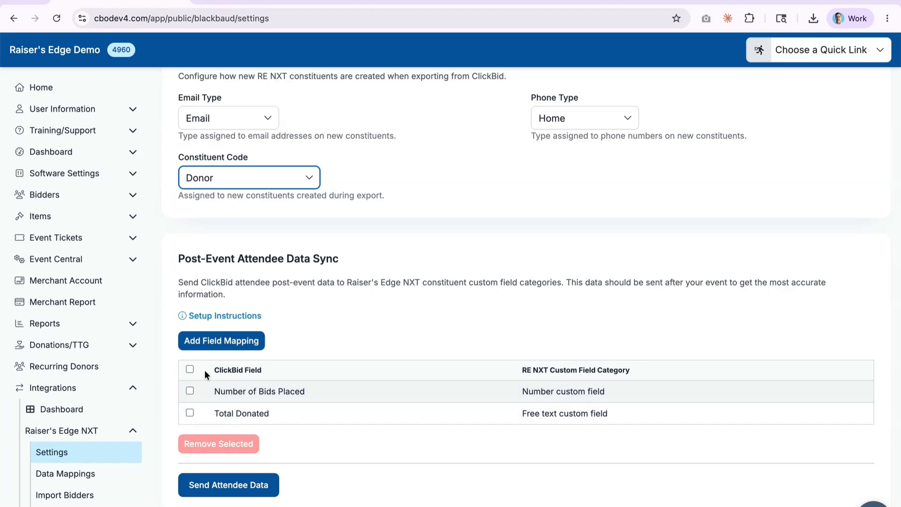
click(232, 315)
scroll(291, 380, down, 3)
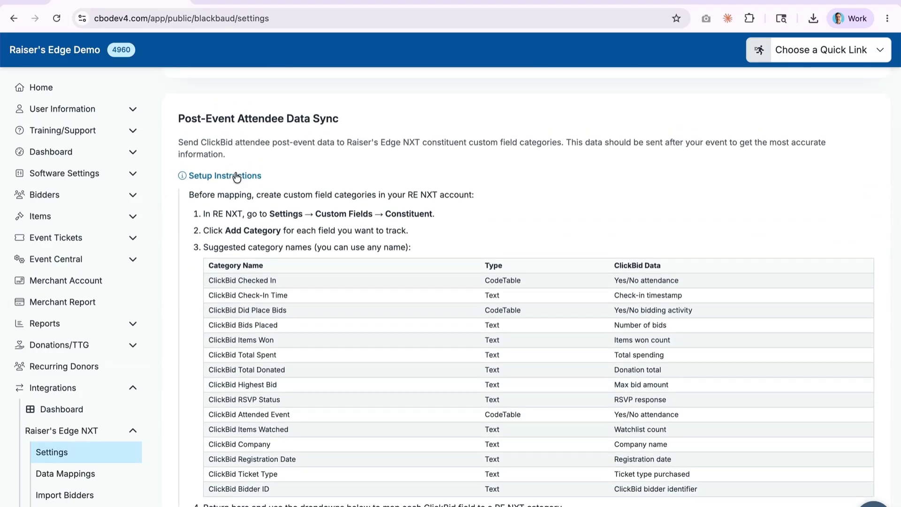
click(235, 167)
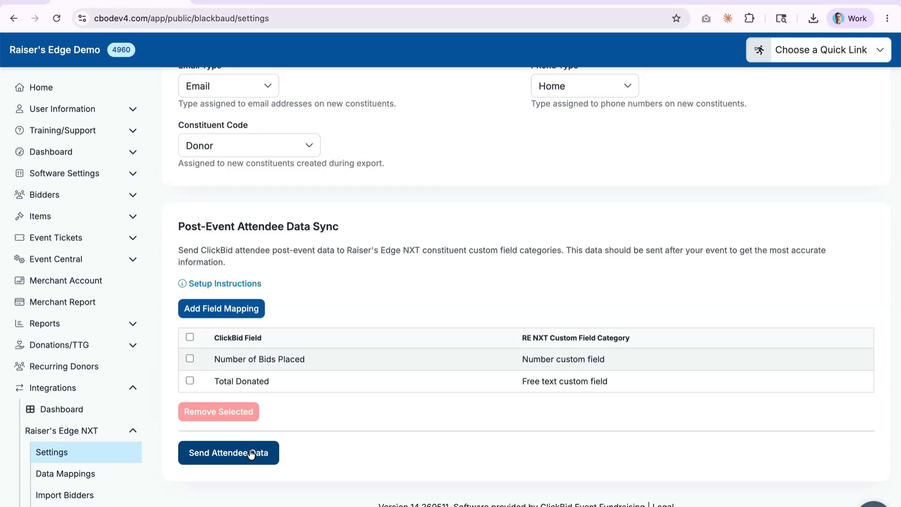
- Open the integration's data mappings and start a custom mapping to view the available Raiser's Edge NXT field types
click(107, 474)
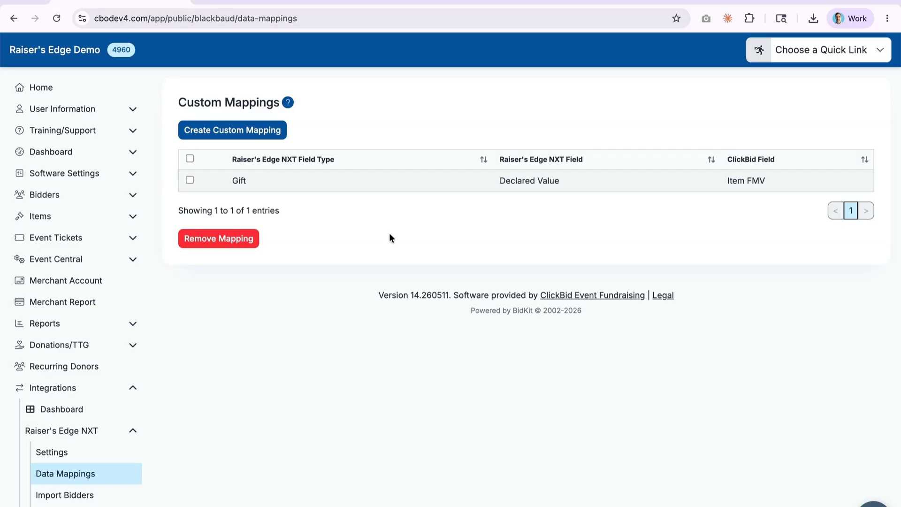
click(245, 127)
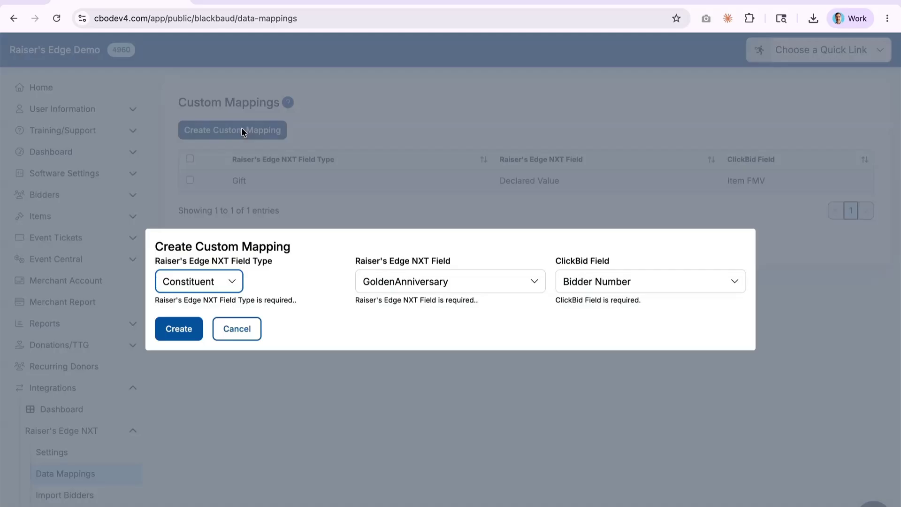
click(212, 284)
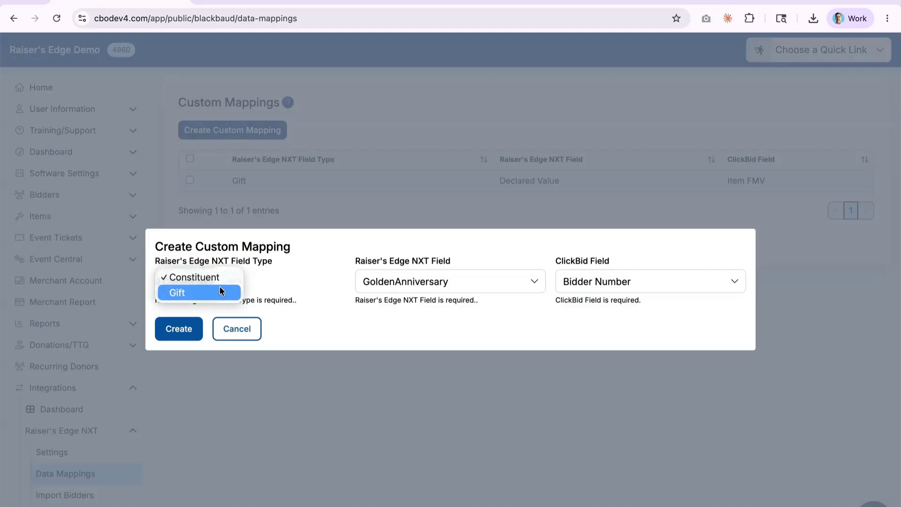
click(289, 281)
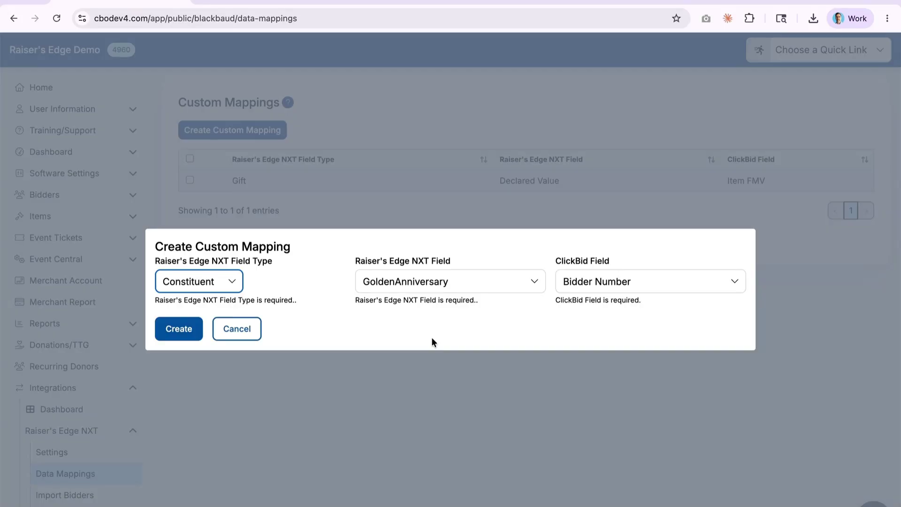
- Review the Raiser's Edge NXT fields and ClickBid fields available for a Constituent custom mapping
click(438, 282)
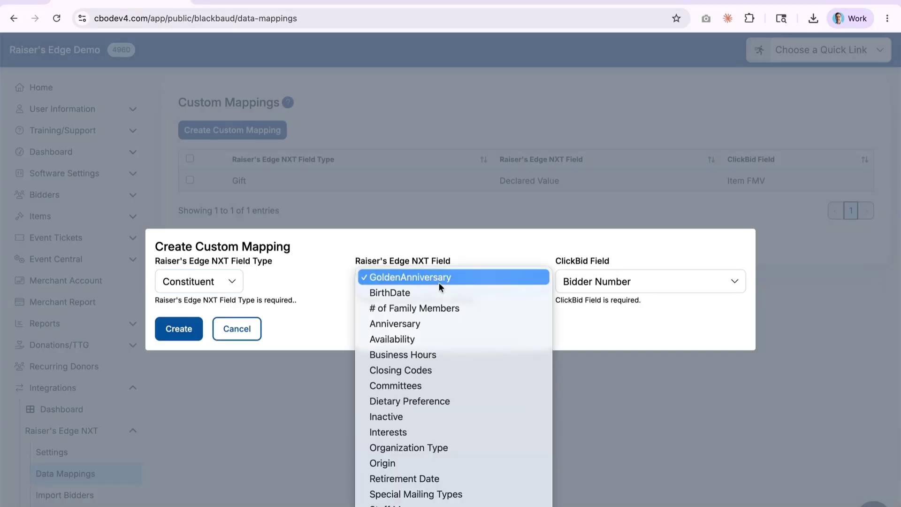
scroll(456, 441, down, 8)
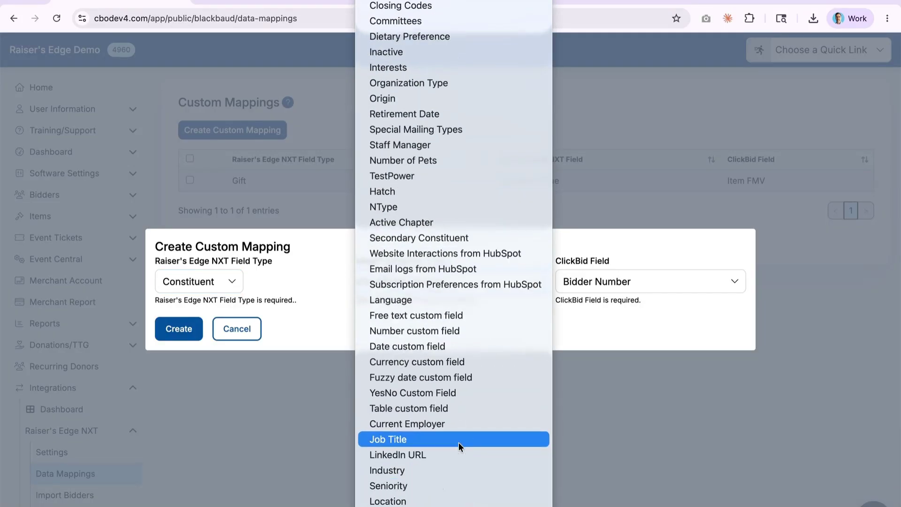
scroll(459, 443, up, 2)
click(637, 311)
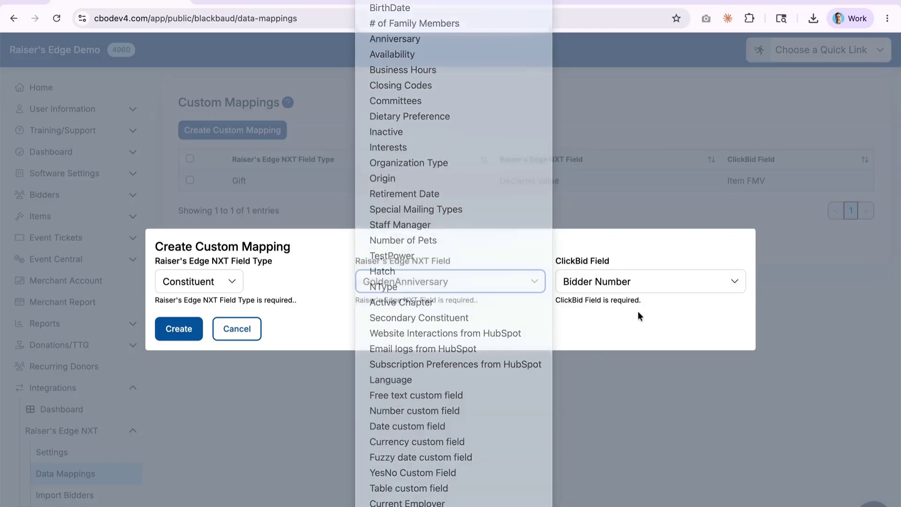
click(615, 280)
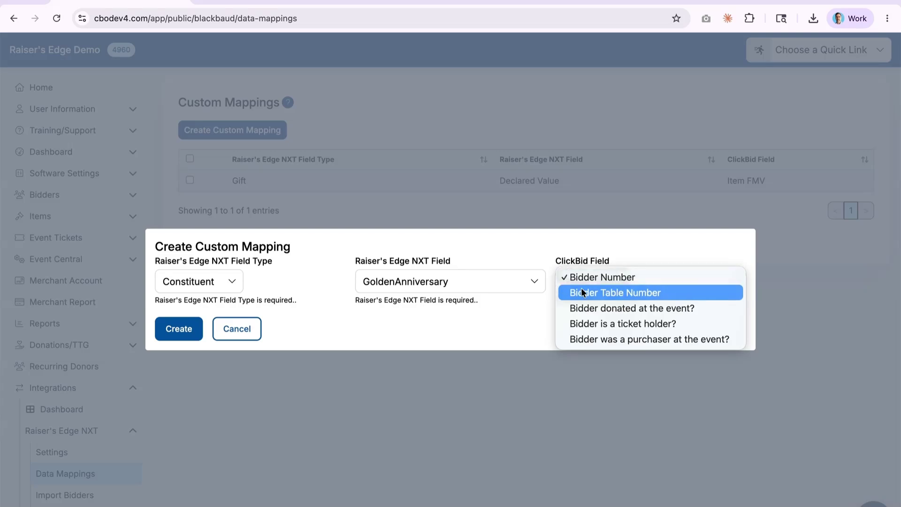
click(466, 312)
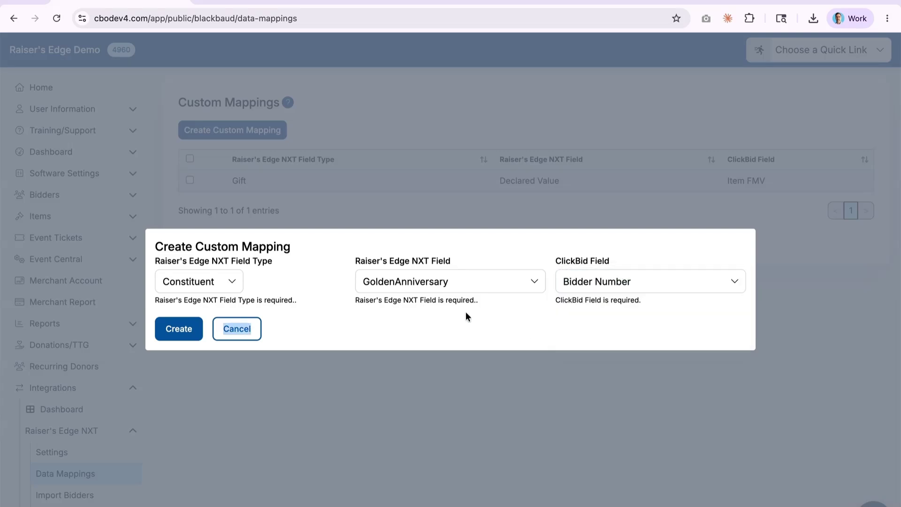
- Switch the custom mapping's field type to Gift to view its fields, then cancel the new mapping
click(423, 317)
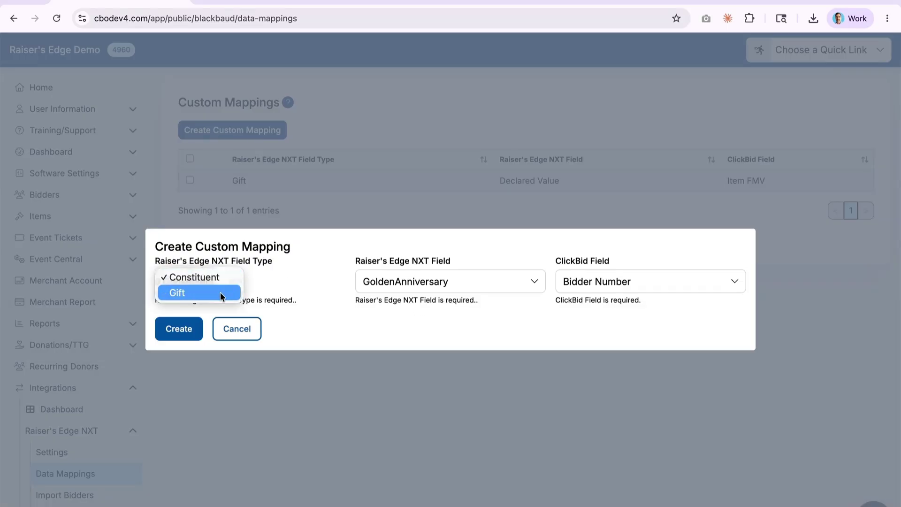
click(233, 292)
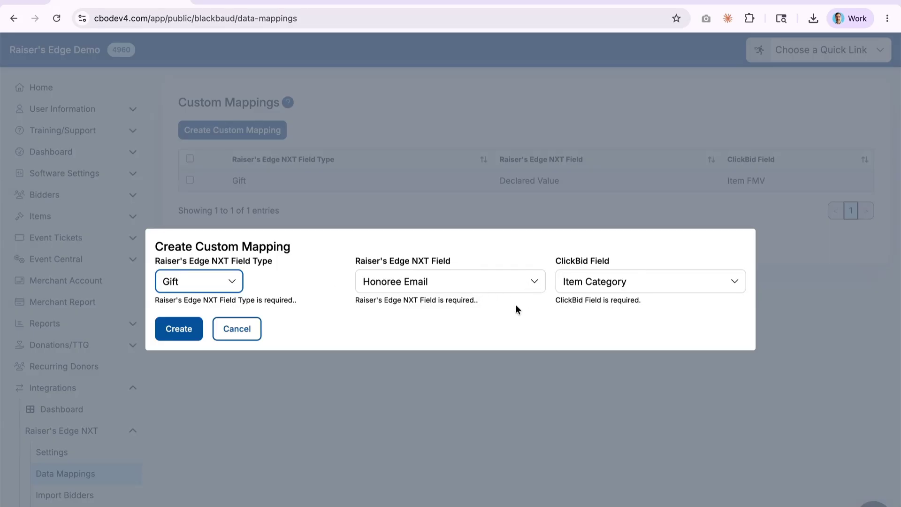
click(233, 336)
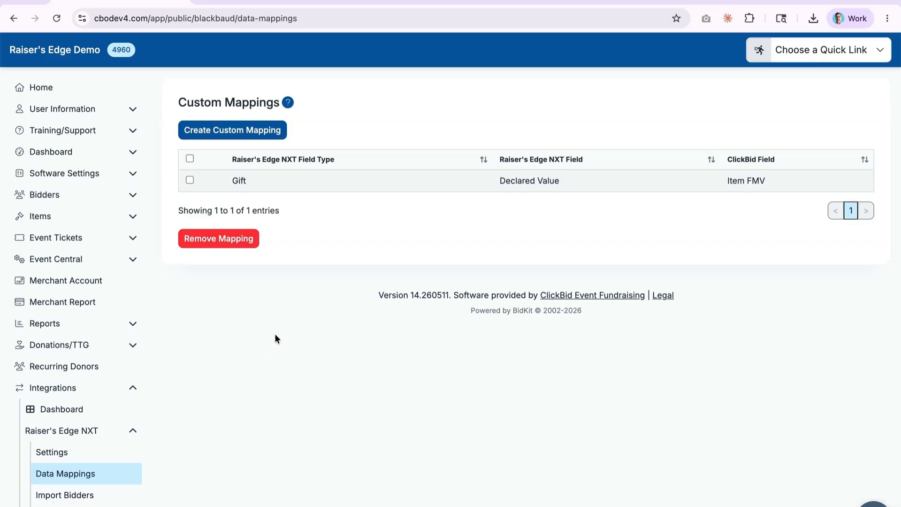
- Open the Raiser's Edge NXT bidder import page and review the linked event and its list of constituents
click(69, 494)
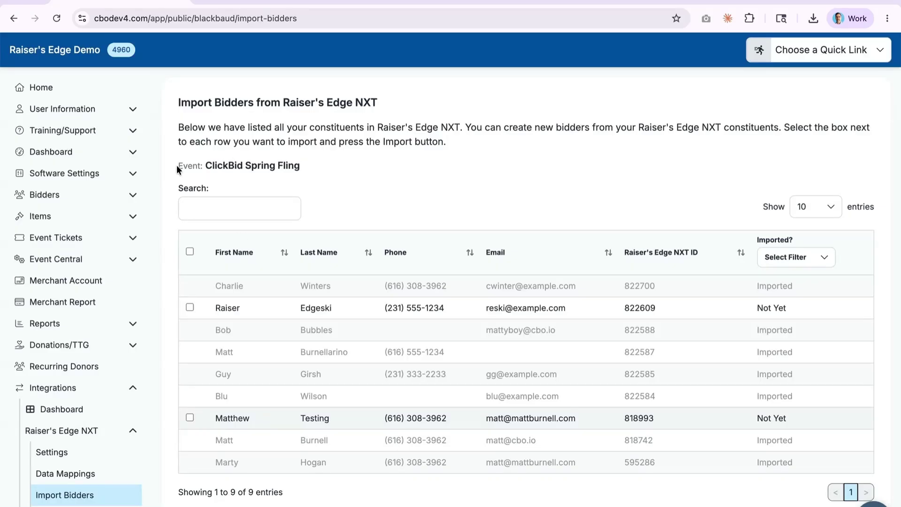
drag(177, 169, 309, 166)
click(245, 165)
scroll(366, 402, down, 1)
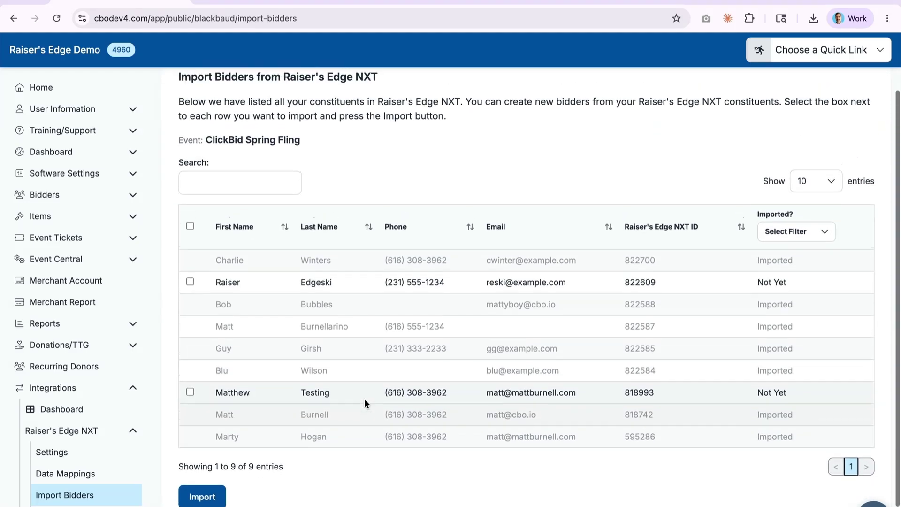
scroll(364, 398, up, 1)
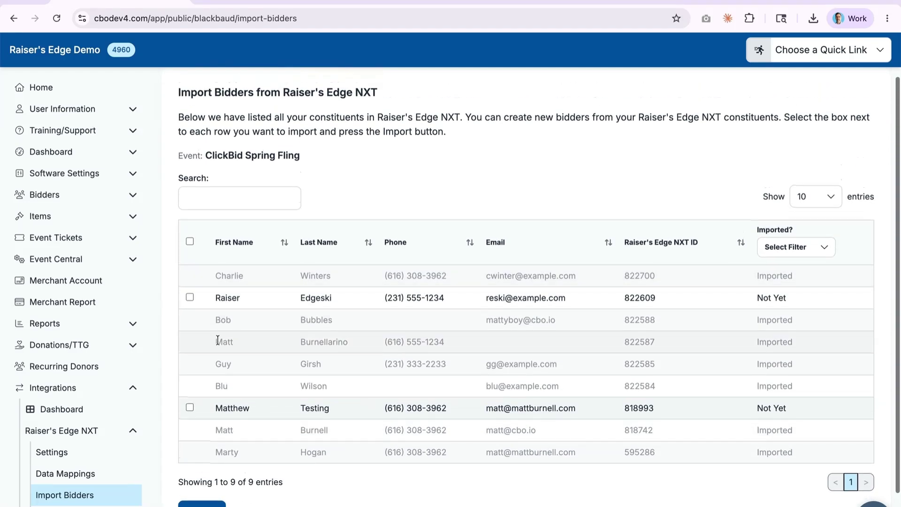
- Select the second not-yet-imported constituent in the list and confirm importing it as a bidder
click(189, 407)
click(192, 502)
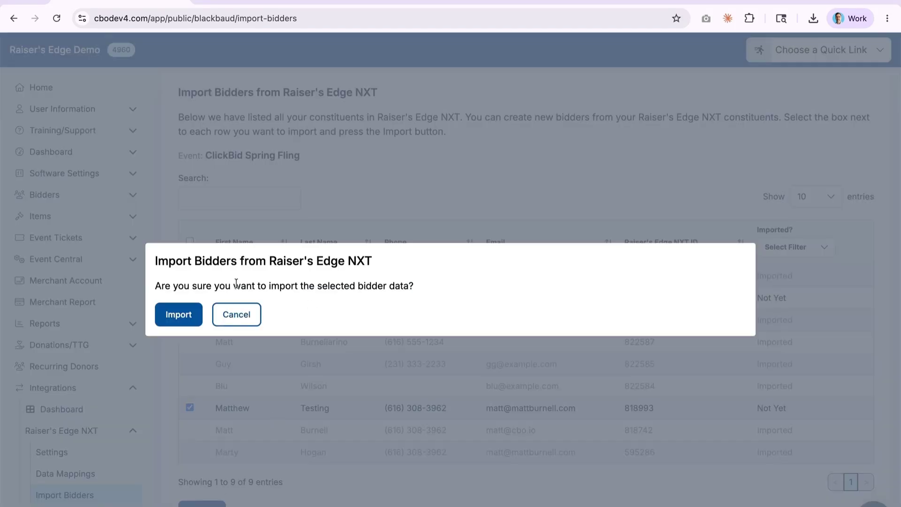
click(179, 315)
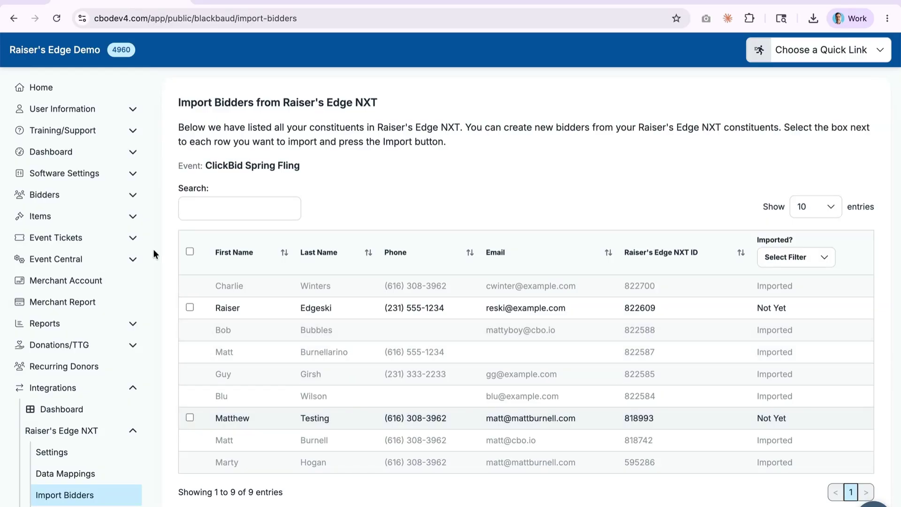
- Open the Raiser's Edge NXT bidder export page and review the operations available for the last listed bidder
click(65, 506)
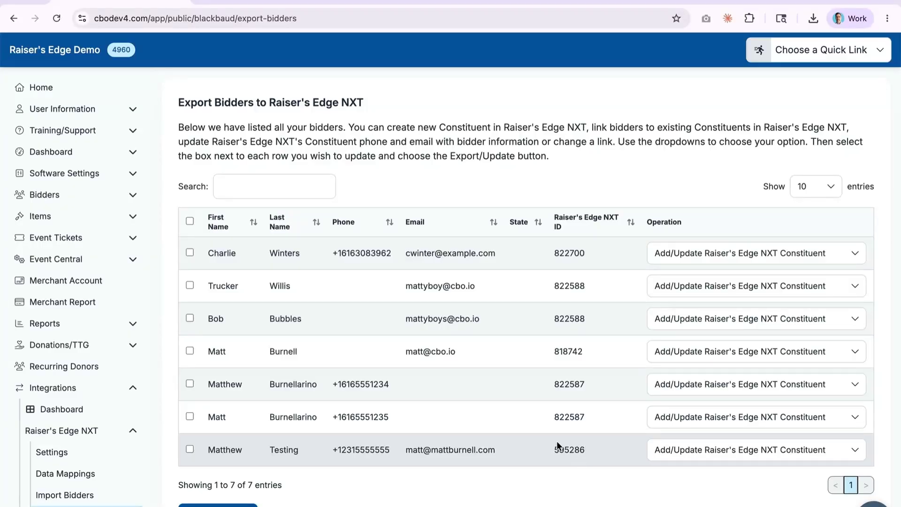
click(675, 454)
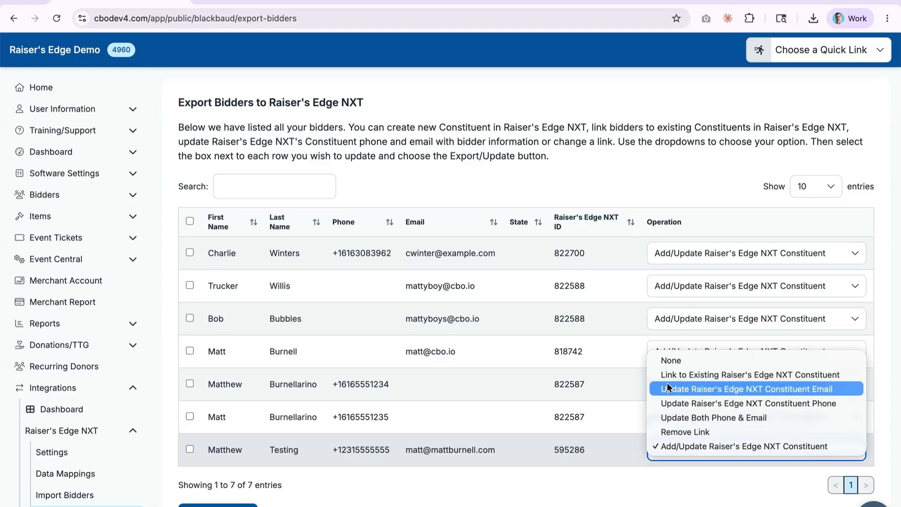
click(567, 448)
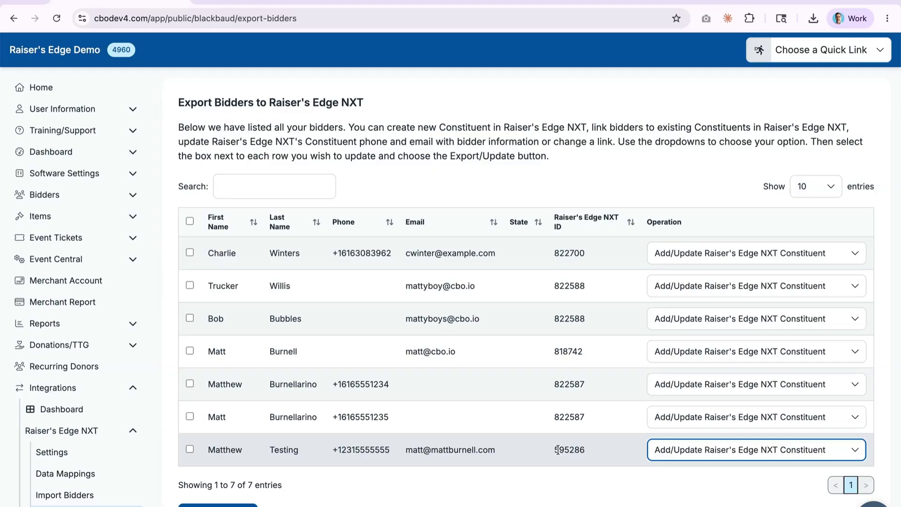
click(617, 445)
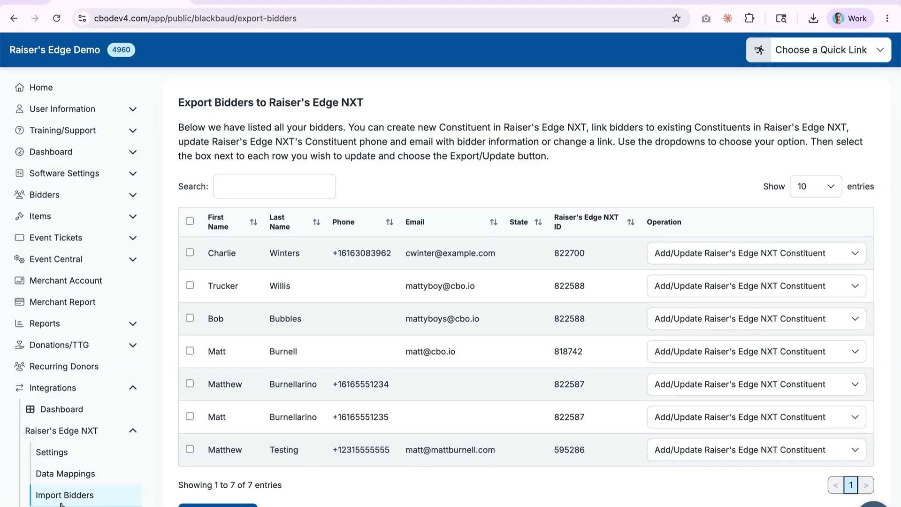
- On the sales export page, review the sale details and export the 233.00 cash donation to Spring Fling Fund and campaign Spring Fling Gala
scroll(61, 505, down, 2)
click(67, 438)
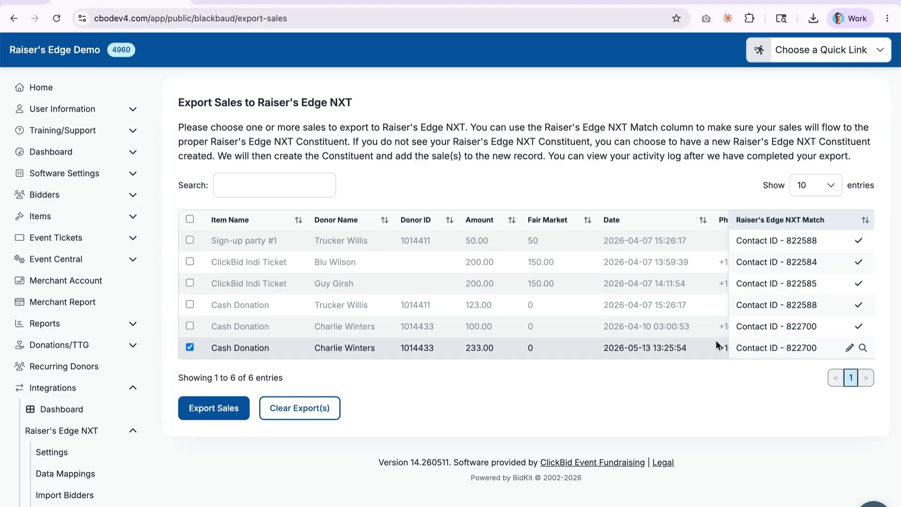
scroll(689, 348, right, 5)
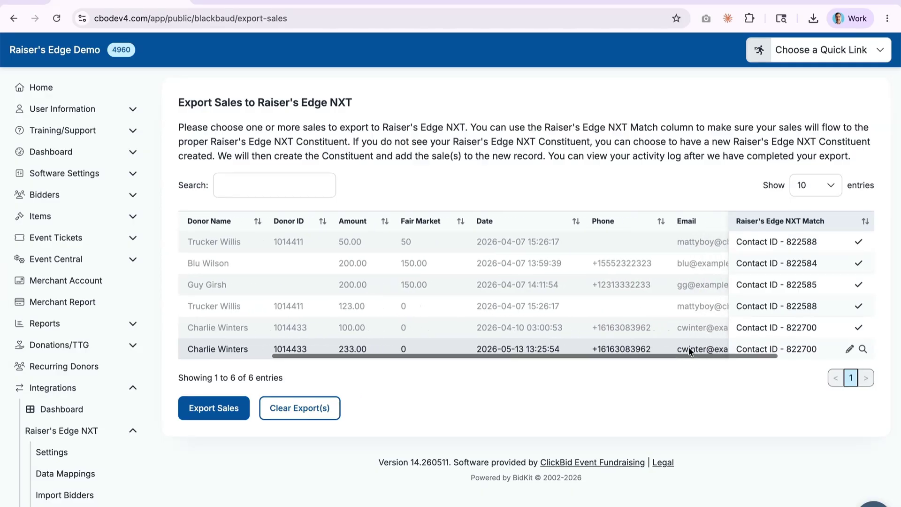
scroll(689, 347, right, 2)
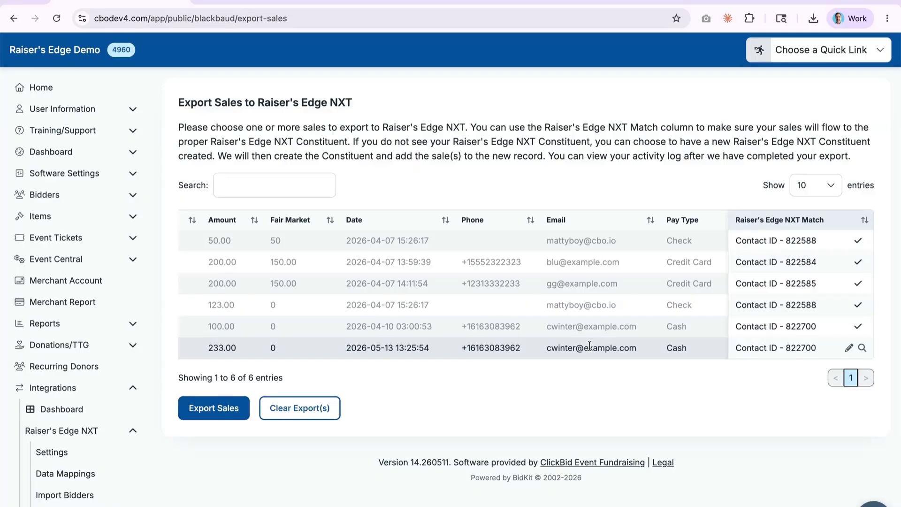
scroll(589, 346, left, 4)
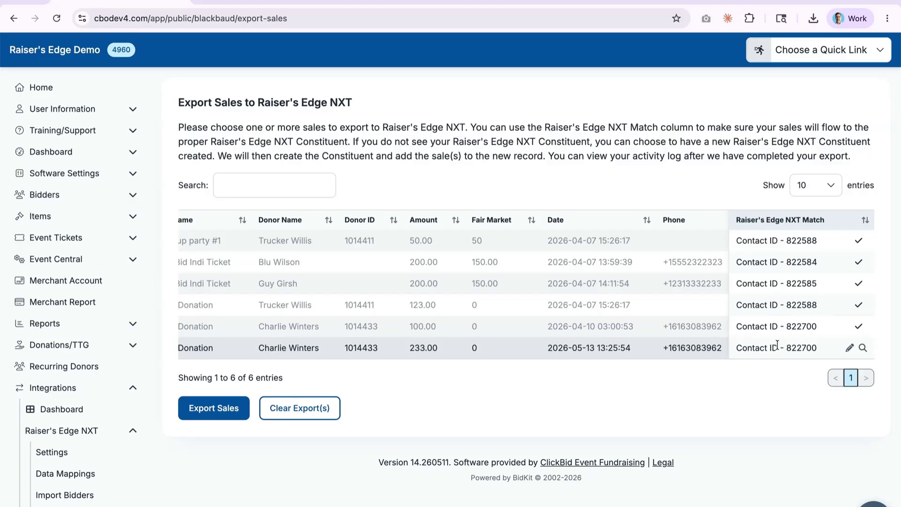
scroll(317, 318, left, 2)
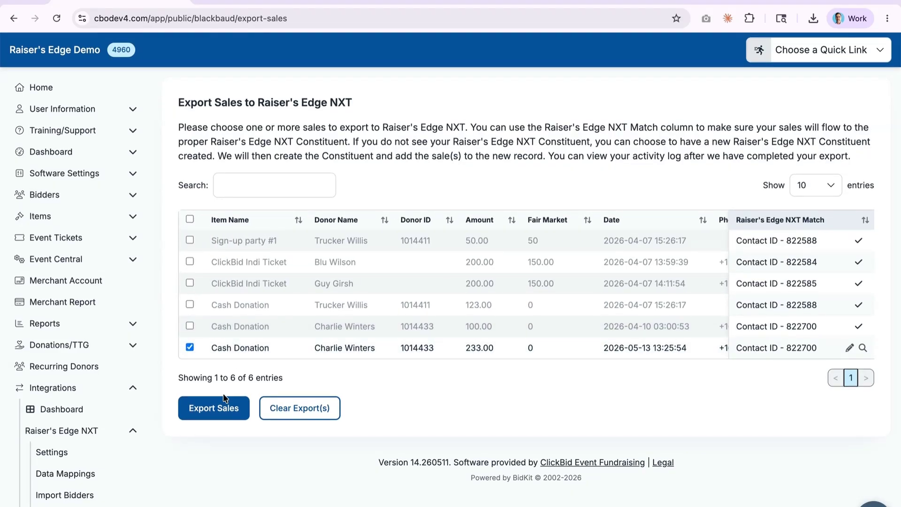
click(217, 410)
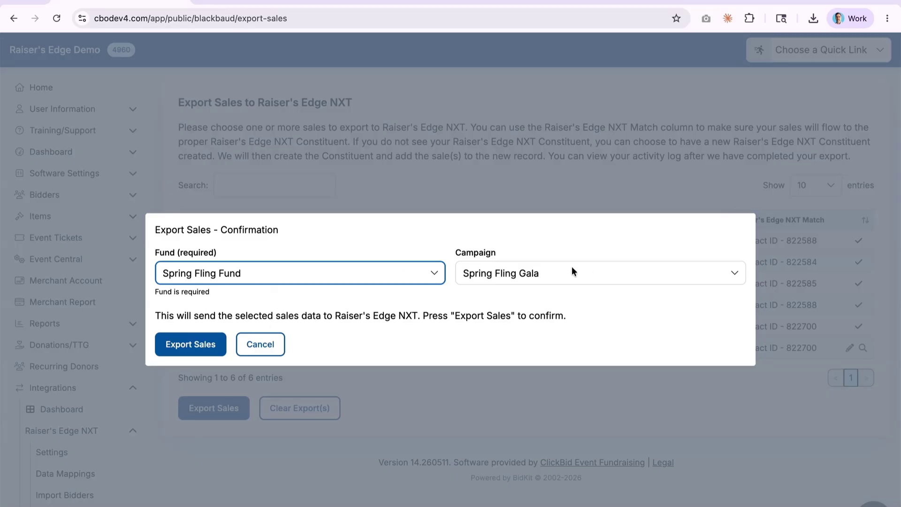
click(190, 344)
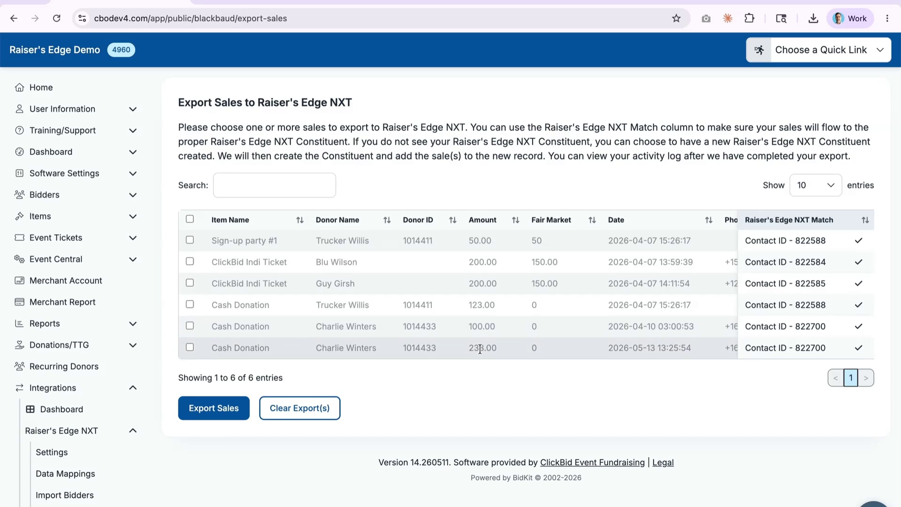
- Switch to Raiser's Edge NXT, search for the donor by last name and open the matching constituent record
click(281, 8)
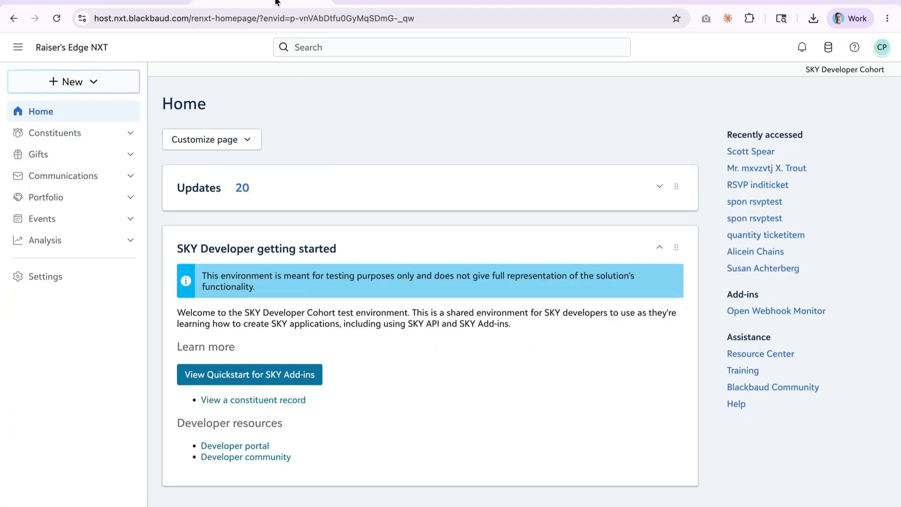
click(315, 47)
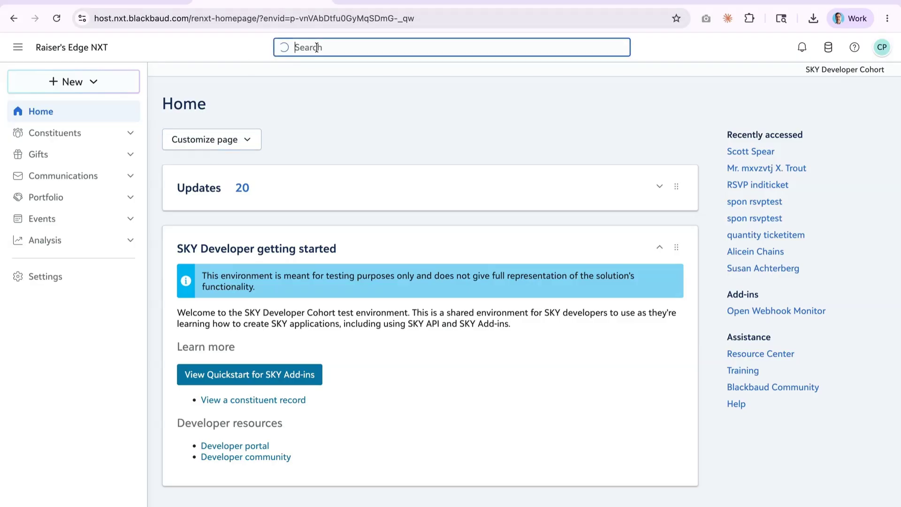
text(winters)
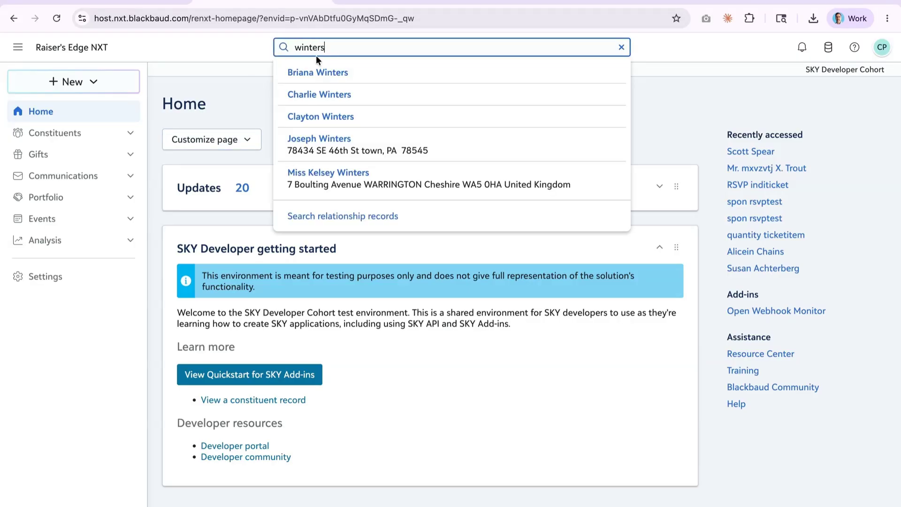
click(316, 95)
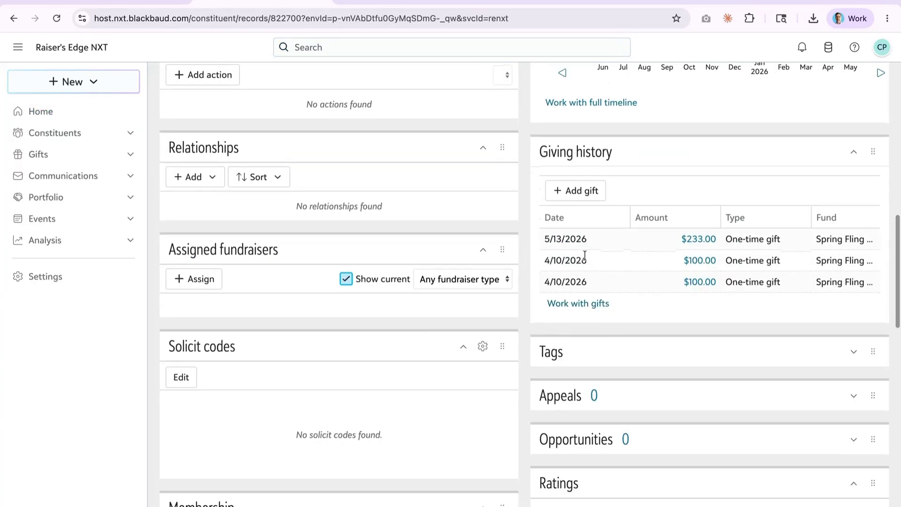
- Open the $233.00 one-time gift from the constituent's giving history and review its fundraising, payment and custom field details
click(700, 240)
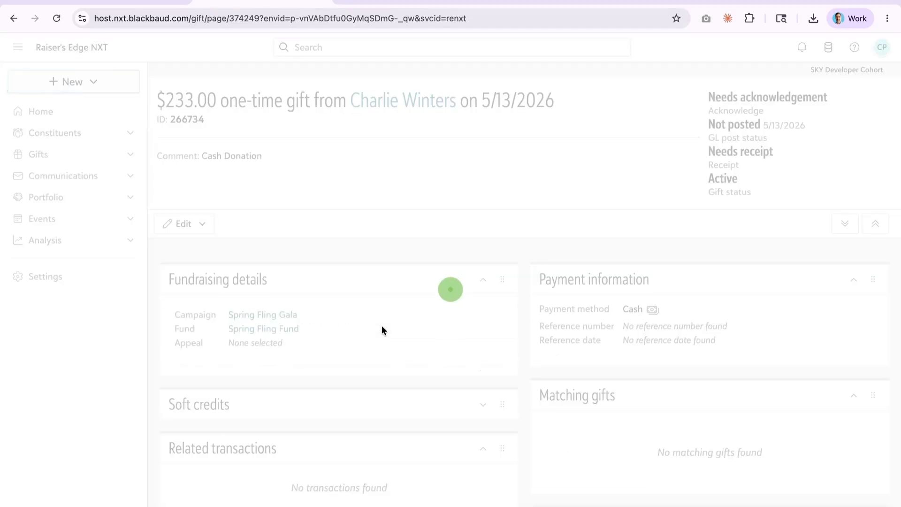
scroll(382, 327, down, 4)
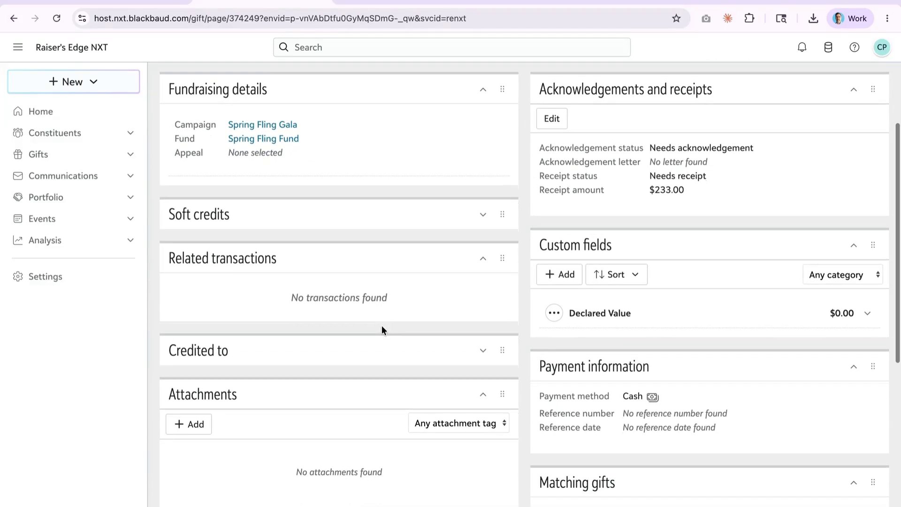
scroll(382, 328, down, 8)
scroll(382, 327, up, 12)
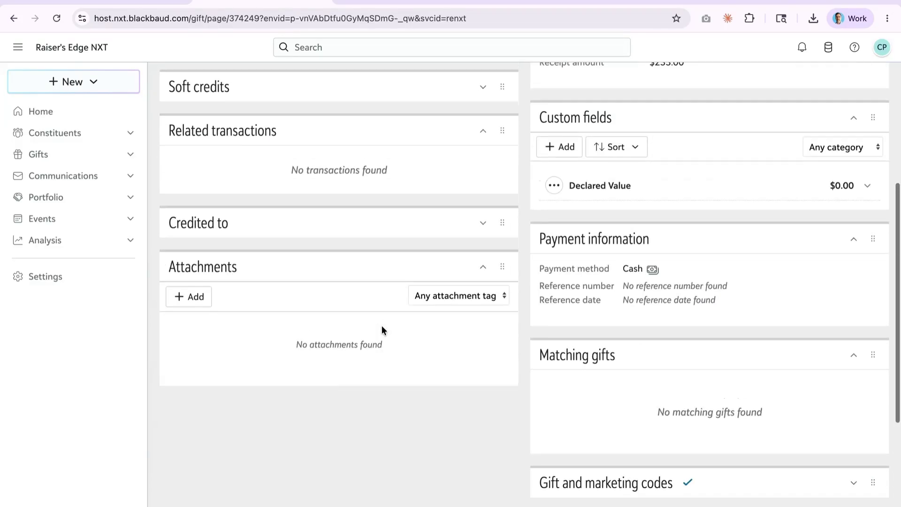
scroll(382, 325, up, 2)
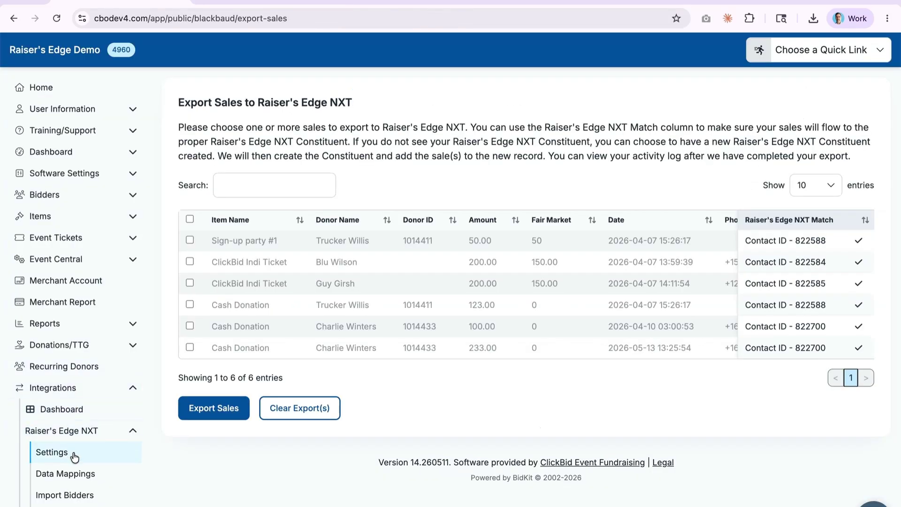
- Switch back to ClickBid, open the integration settings and send the post-event attendee data to Raiser's Edge NXT
click(74, 455)
scroll(372, 349, down, 10)
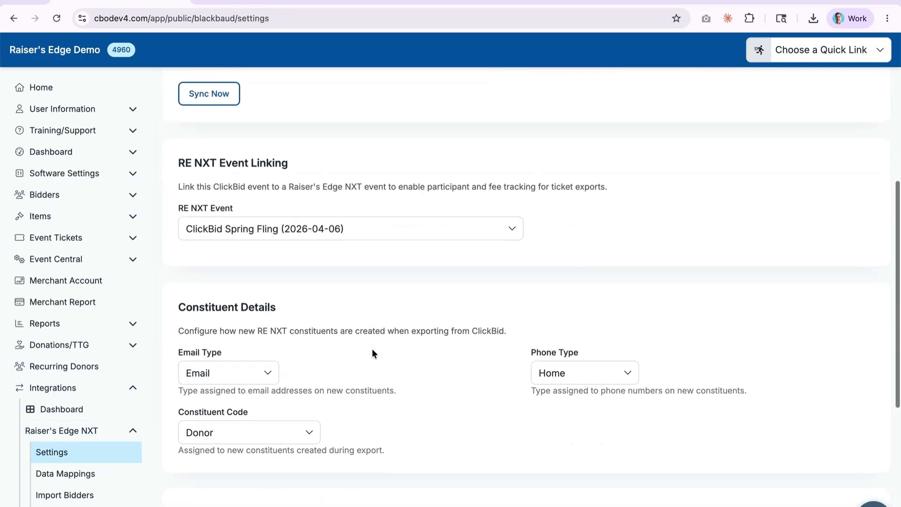
scroll(372, 348, down, 2)
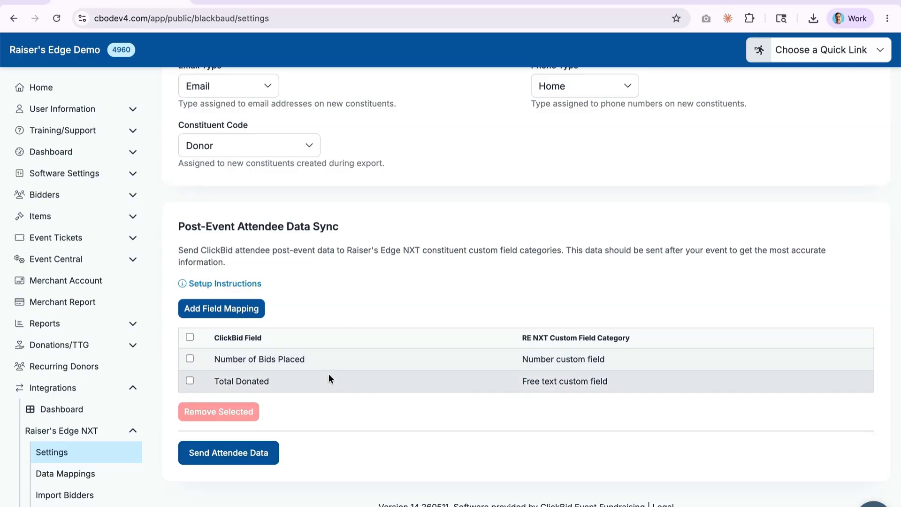
click(244, 458)
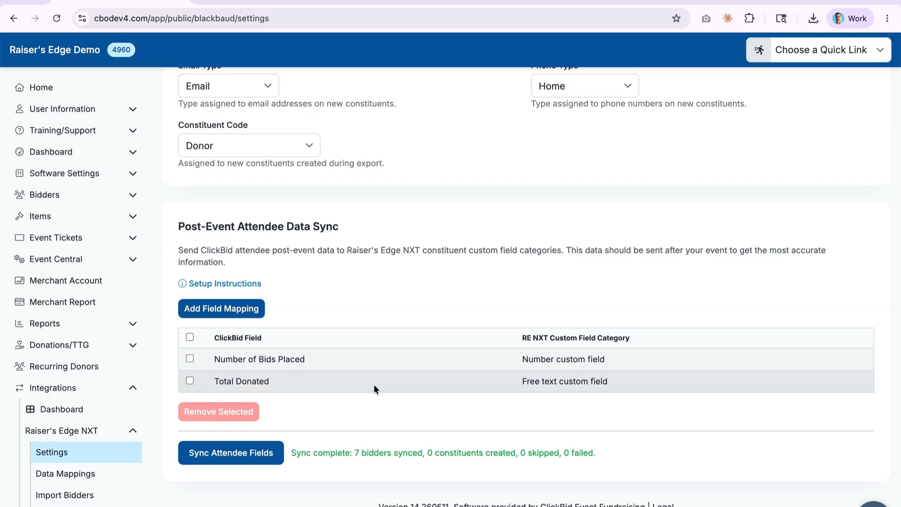
- Switch to Raiser's Edge NXT and return from the gift to the donor's constituent record to check the synced custom fields
click(275, 3)
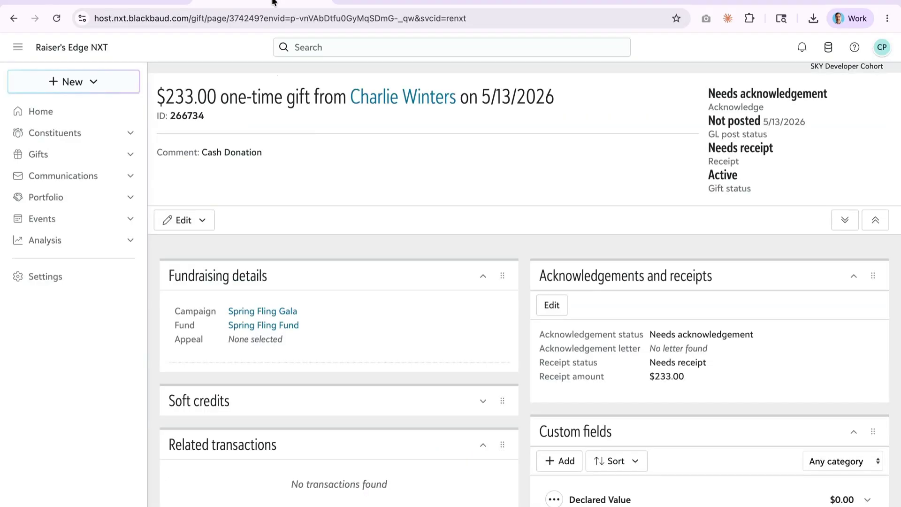
click(14, 19)
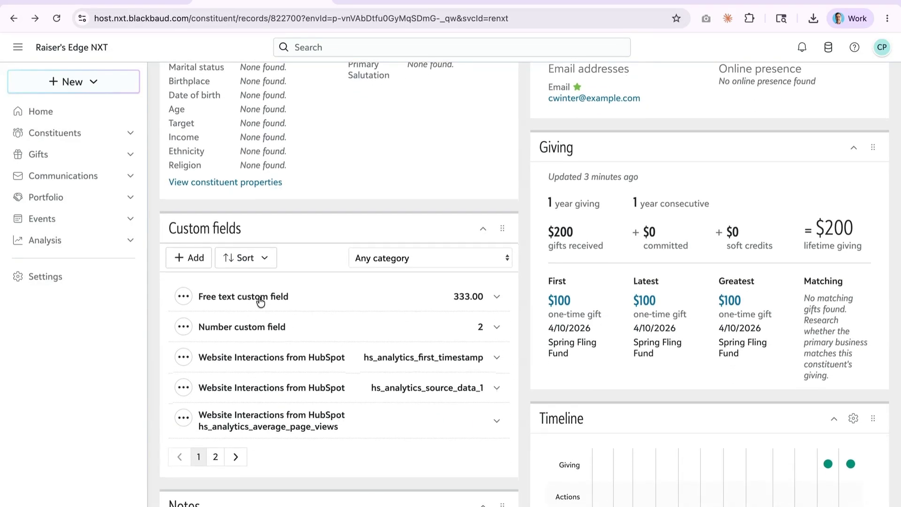